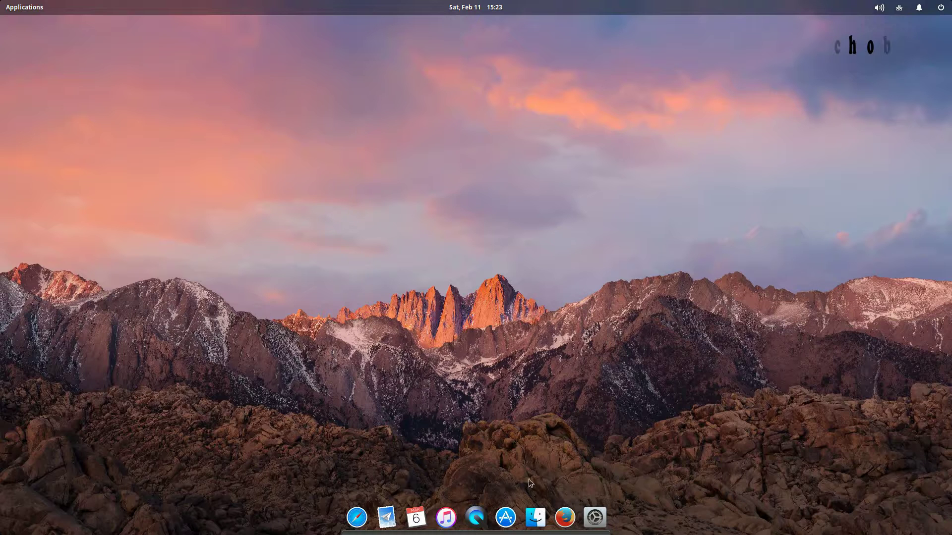
# Step: Open a terminal centred on screen and change to the home directory
pyautogui.press('super+t')
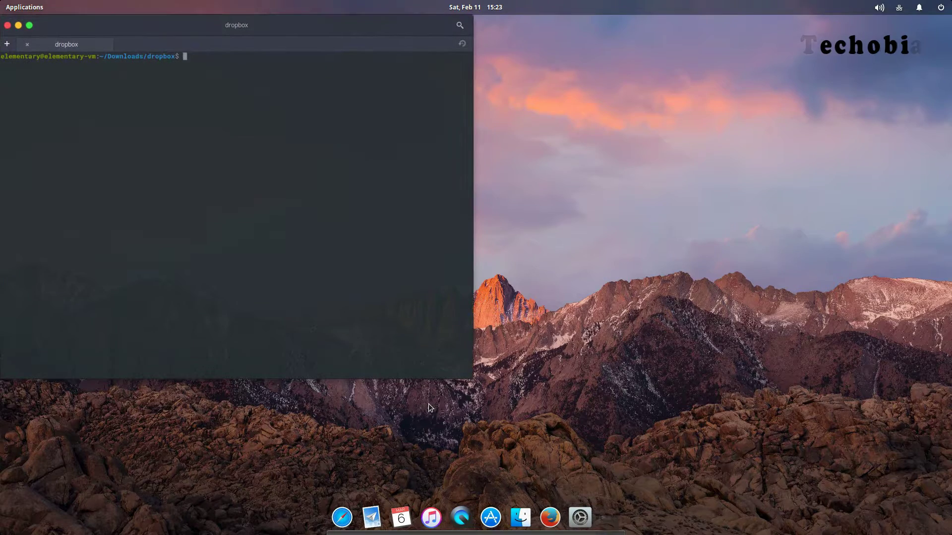
pyautogui.moveTo(237, 33); pyautogui.dragTo(400, 115)
pyautogui.write('cd')
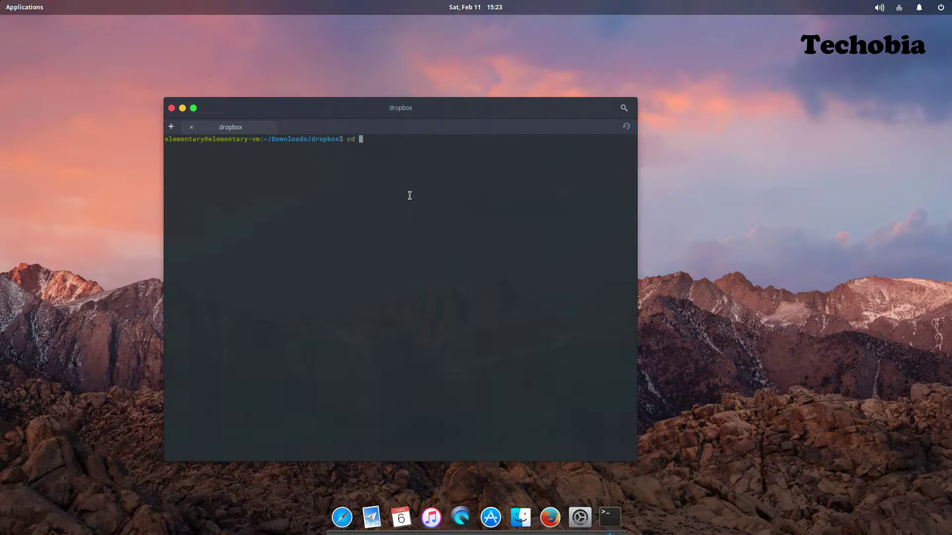
pyautogui.write('~')
pyautogui.press('Return')
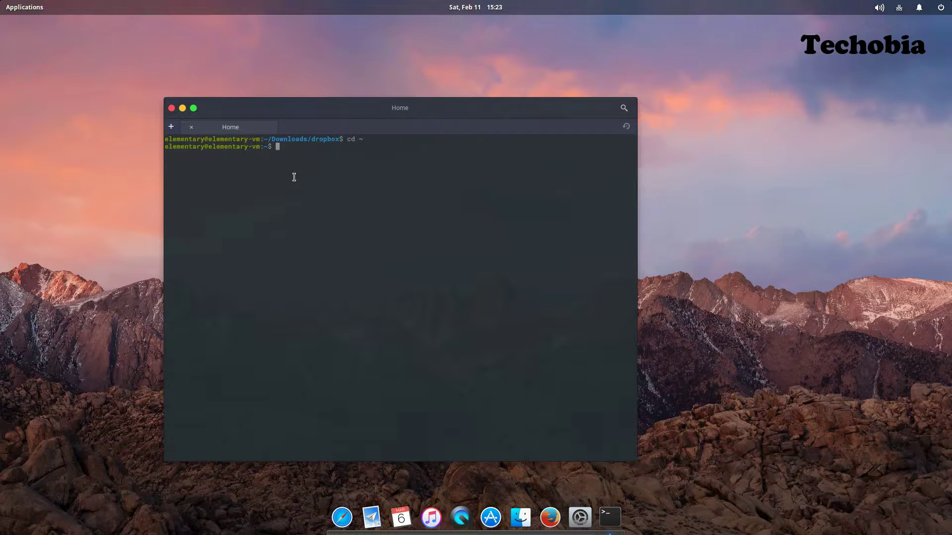
# Step: Install software-properties-common and python-software-properties with the sudo password, then install gdebi
pyautogui.rightClick(294, 179)
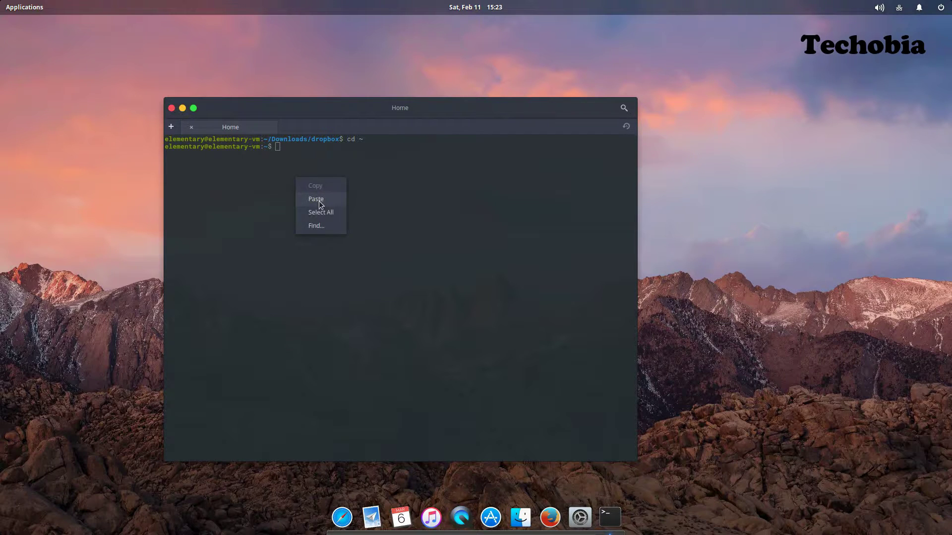
pyautogui.click(316, 199)
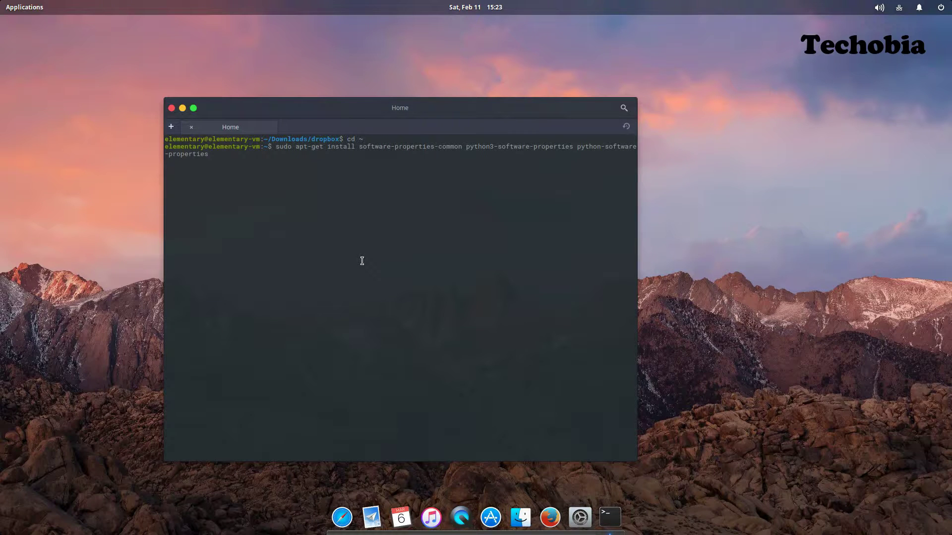
pyautogui.press('Return')
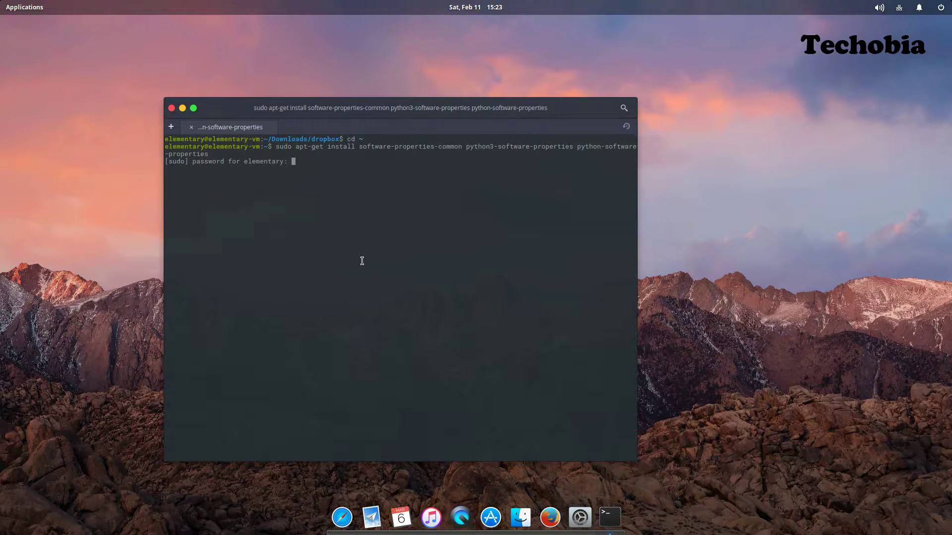
pyautogui.press('Return')
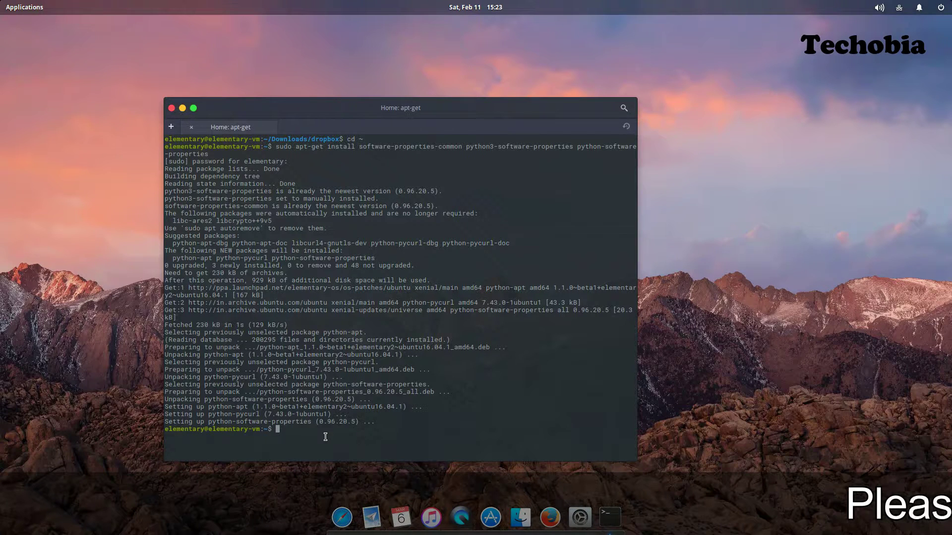
pyautogui.write('sudo apt install gdebi')
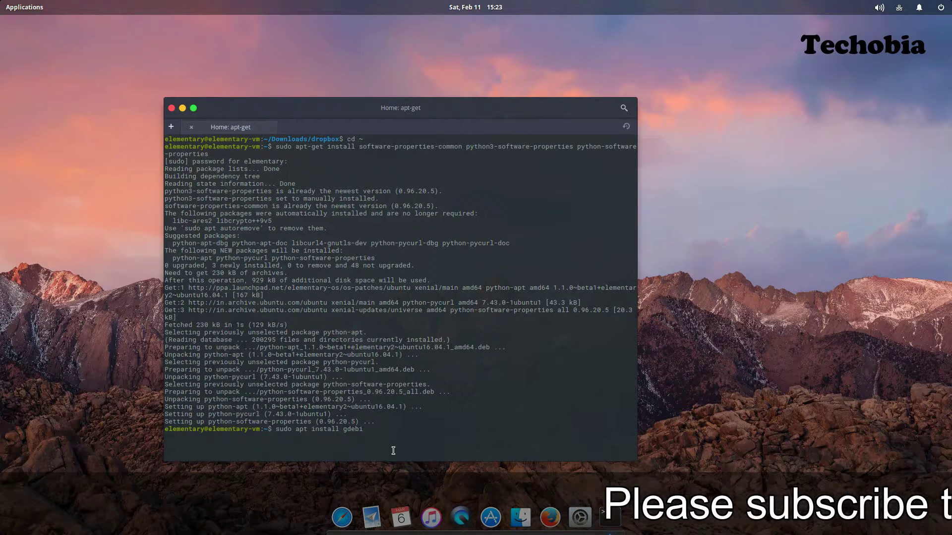
pyautogui.press('Return')
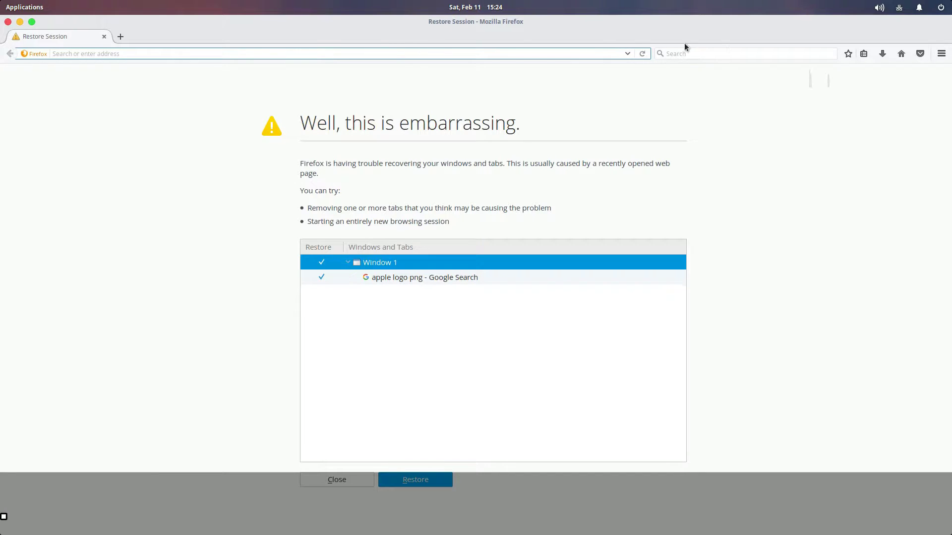
# Step: Google 'only office' and open the ONLYOFFICE Desktop sitelink
pyautogui.click(717, 53)
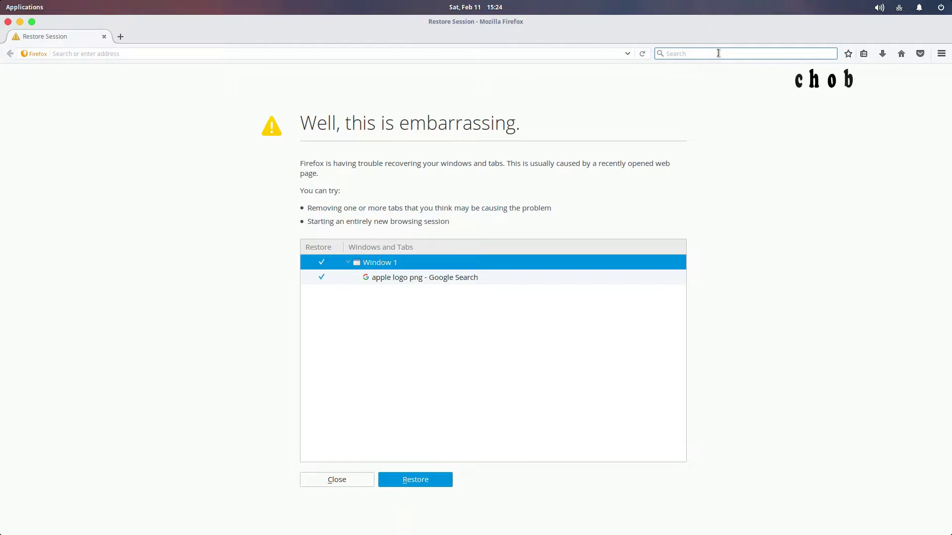
pyautogui.write('only office')
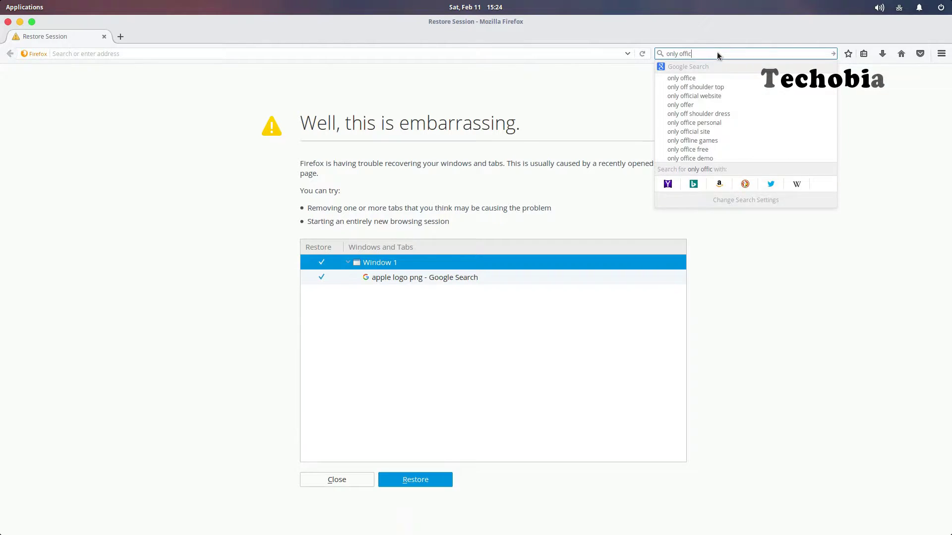
pyautogui.press('Return')
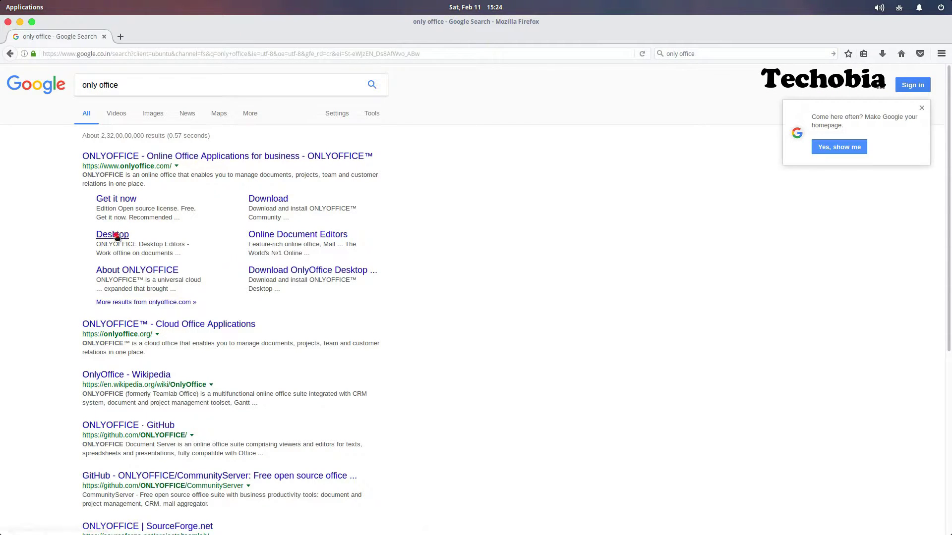
pyautogui.click(113, 234)
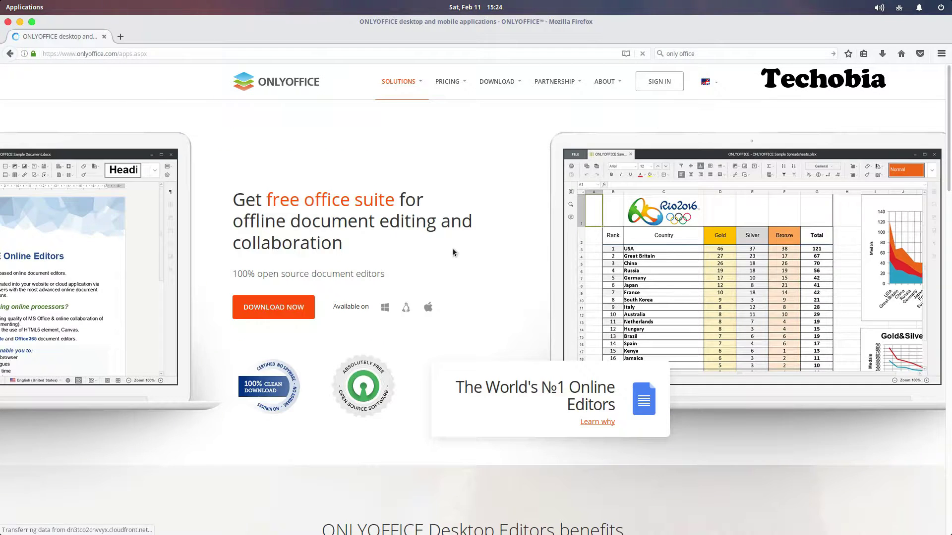
pyautogui.scroll(-1, 444, 248)
pyautogui.scroll(-1, 444, 248)
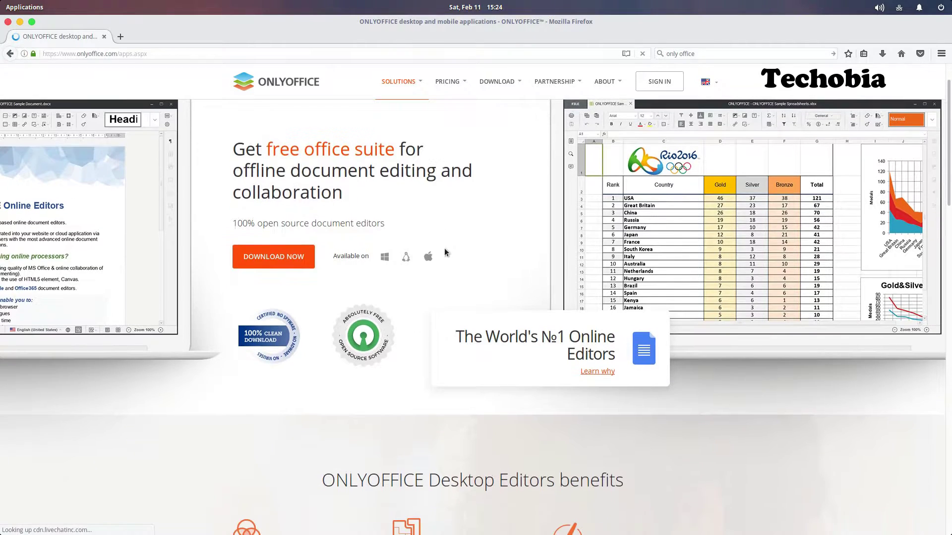
pyautogui.scroll(-3, 444, 247)
pyautogui.scroll(-2, 444, 248)
pyautogui.scroll(-3, 444, 247)
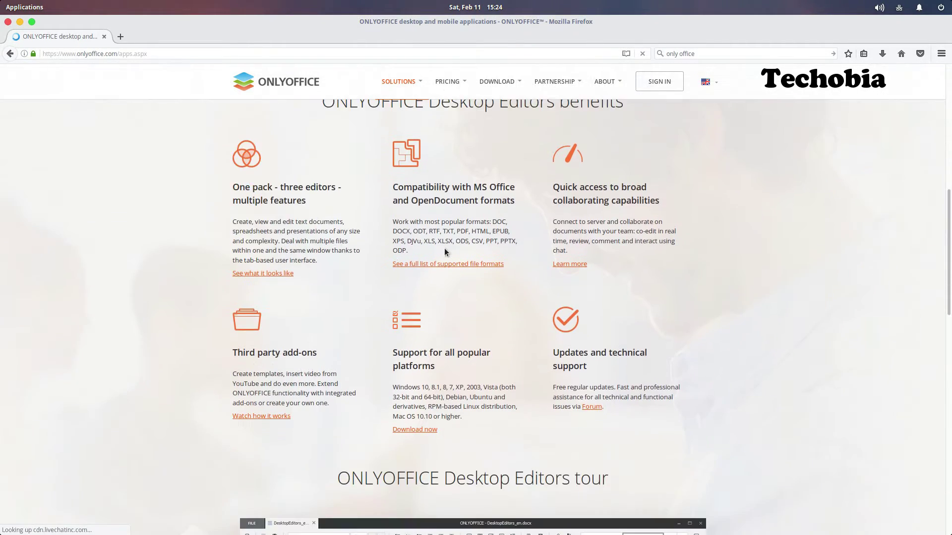
pyautogui.scroll(-3, 444, 248)
pyautogui.scroll(-3, 444, 248)
pyautogui.scroll(-3, 444, 248)
pyautogui.scroll(-3, 444, 247)
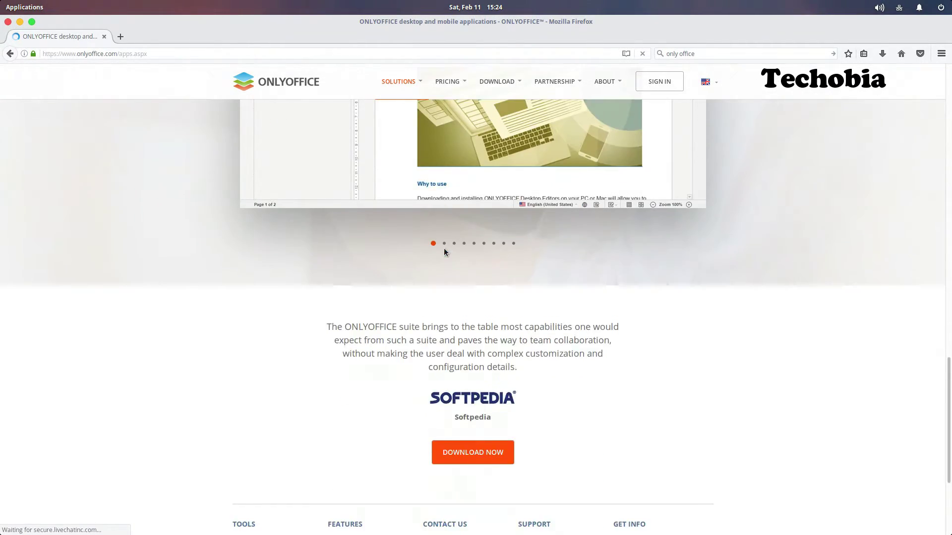
pyautogui.scroll(4, 443, 248)
pyautogui.moveTo(498, 82)
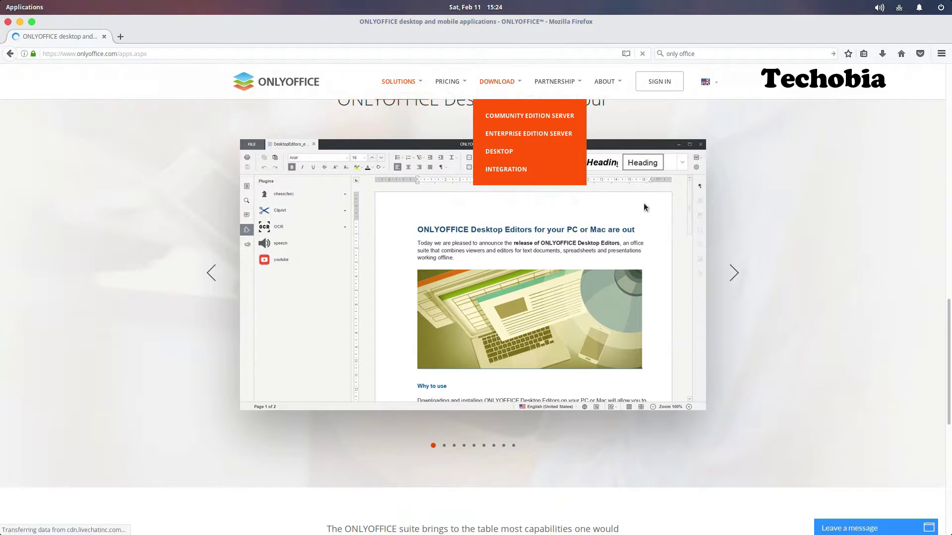
# Step: Save the Linux DEB package for Debian 8 / Ubuntu 14.04, 16.04 to Downloads
pyautogui.click(513, 151)
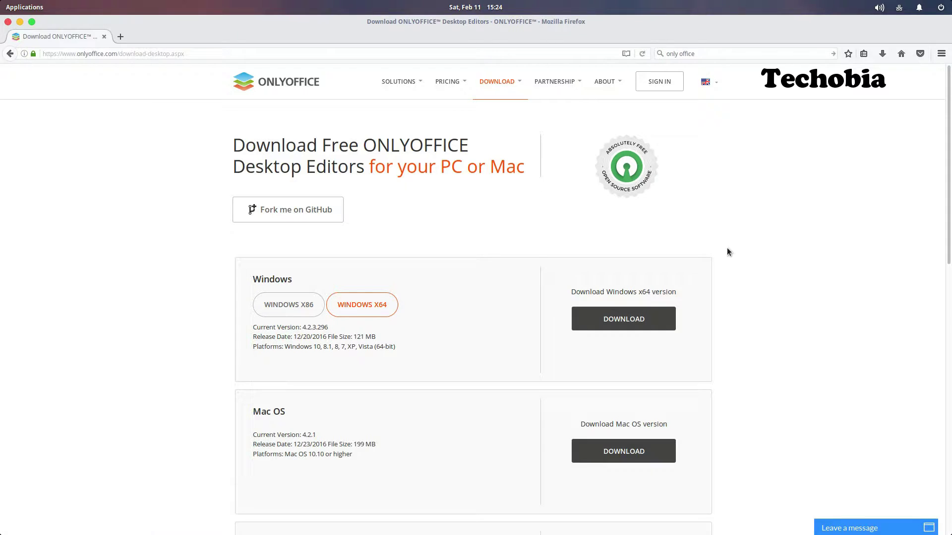
pyautogui.scroll(-1, 727, 248)
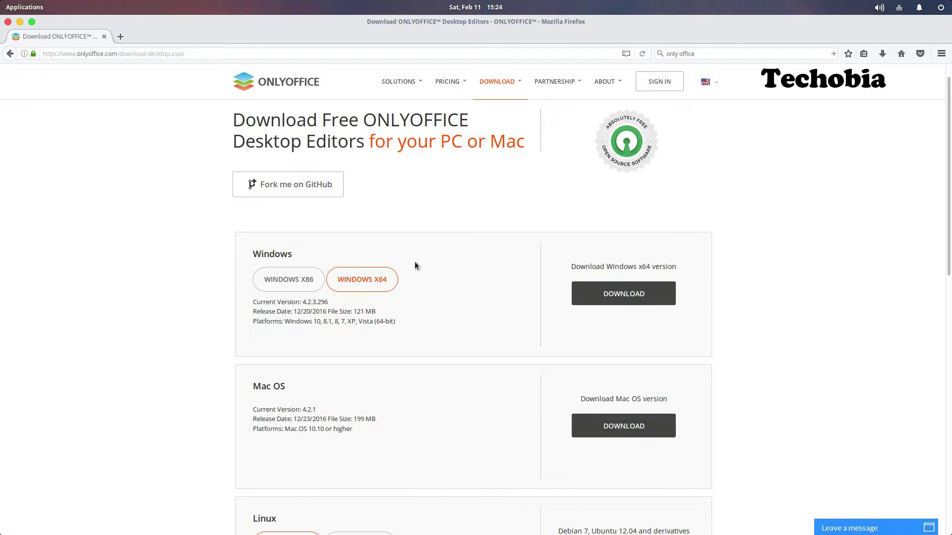
pyautogui.scroll(-3, 414, 262)
pyautogui.scroll(-3, 401, 276)
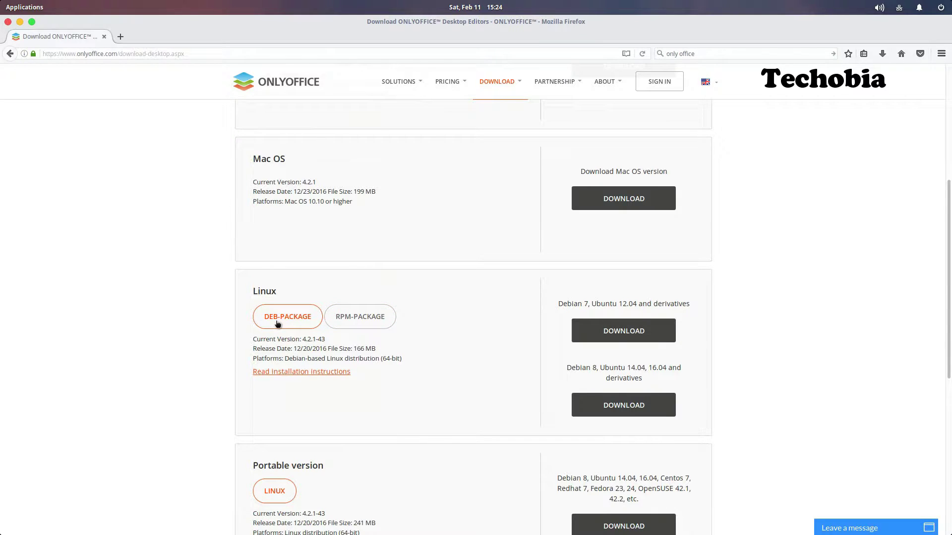
pyautogui.moveTo(593, 369); pyautogui.dragTo(670, 369)
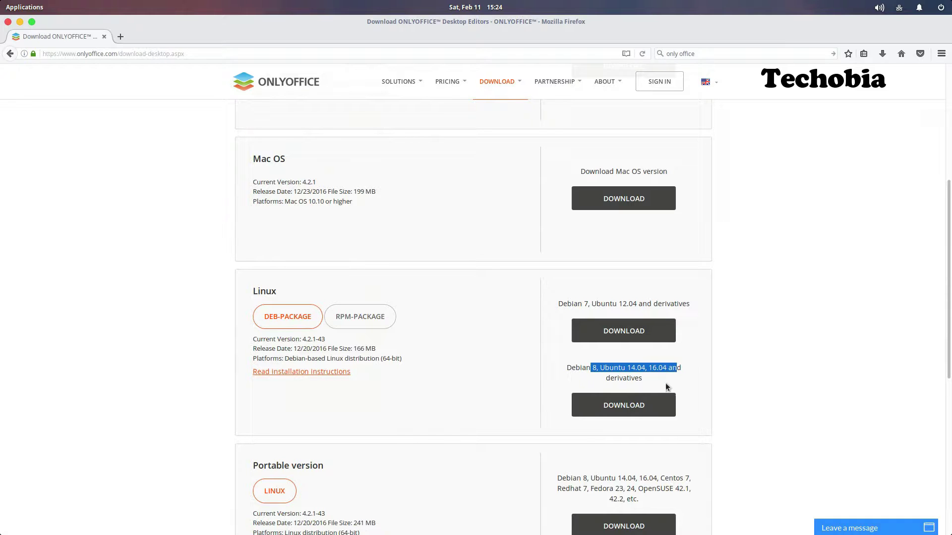
pyautogui.click(637, 405)
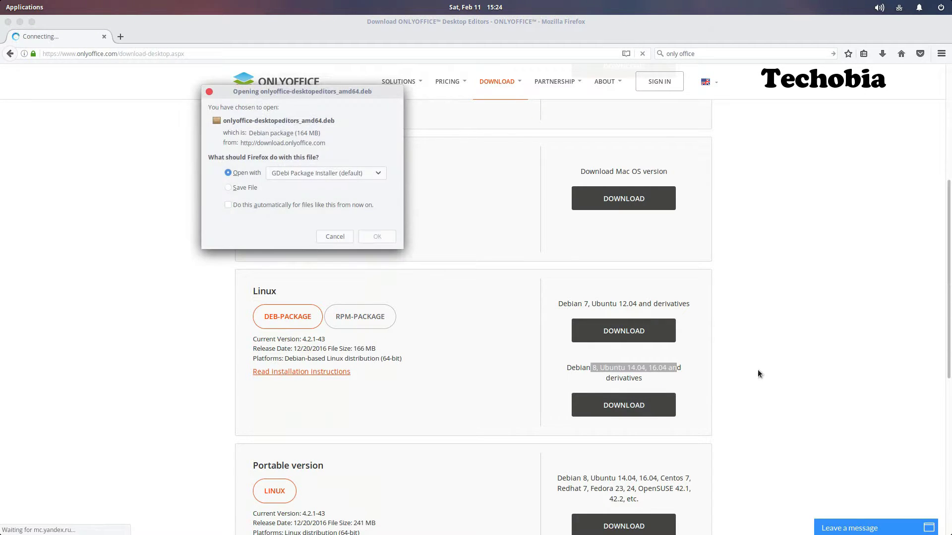
pyautogui.click(244, 188)
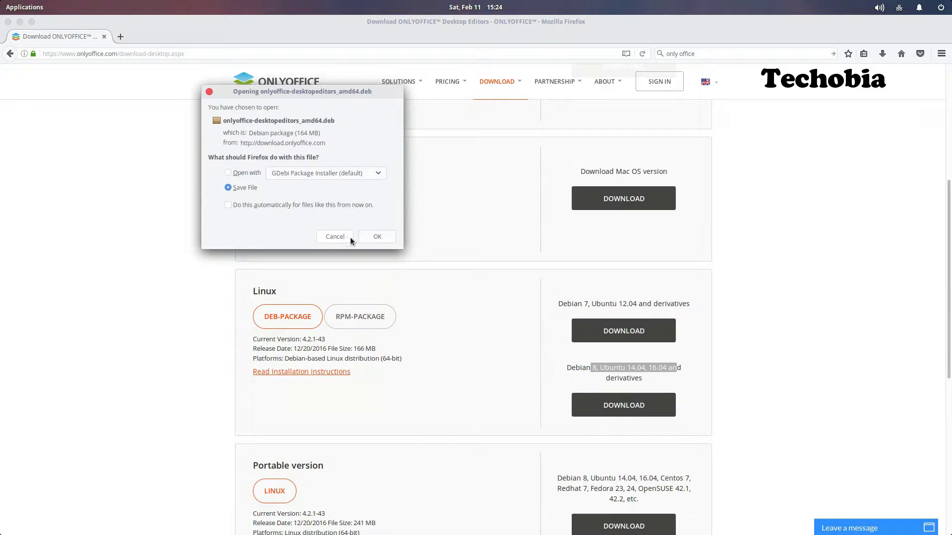
pyautogui.click(380, 238)
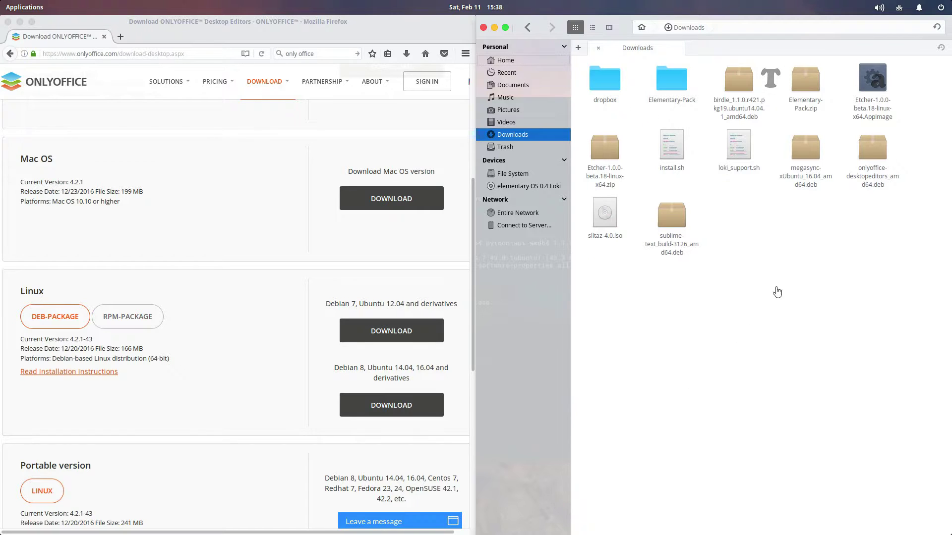
# Step: Install onlyoffice-desktopeditors_amd64.deb with GDebi Package Installer, set to close automatically when finished
pyautogui.rightClick(872, 156)
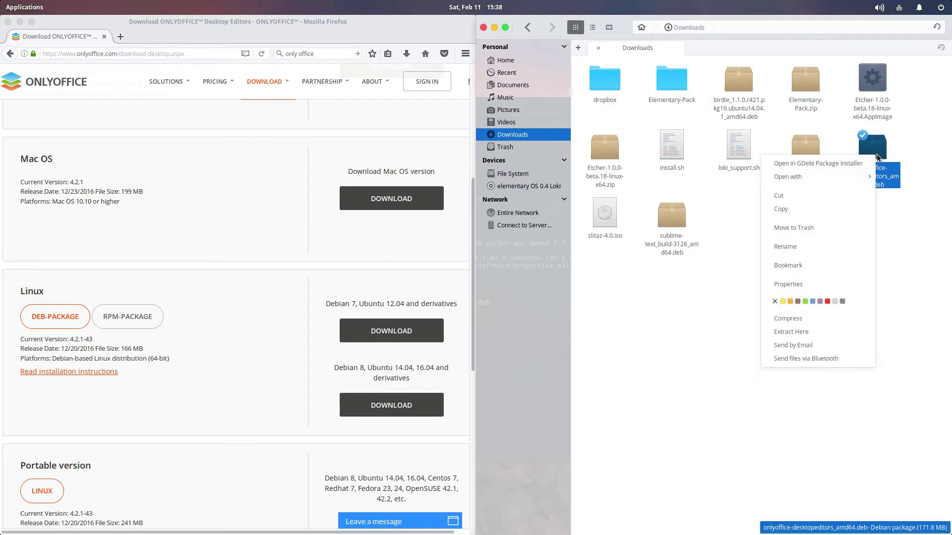
pyautogui.click(843, 161)
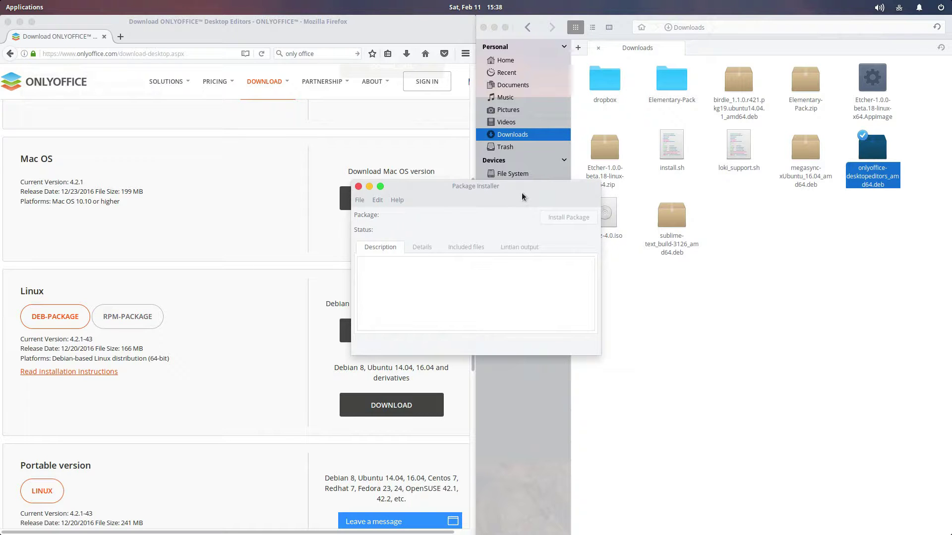
pyautogui.moveTo(521, 192); pyautogui.dragTo(749, 325)
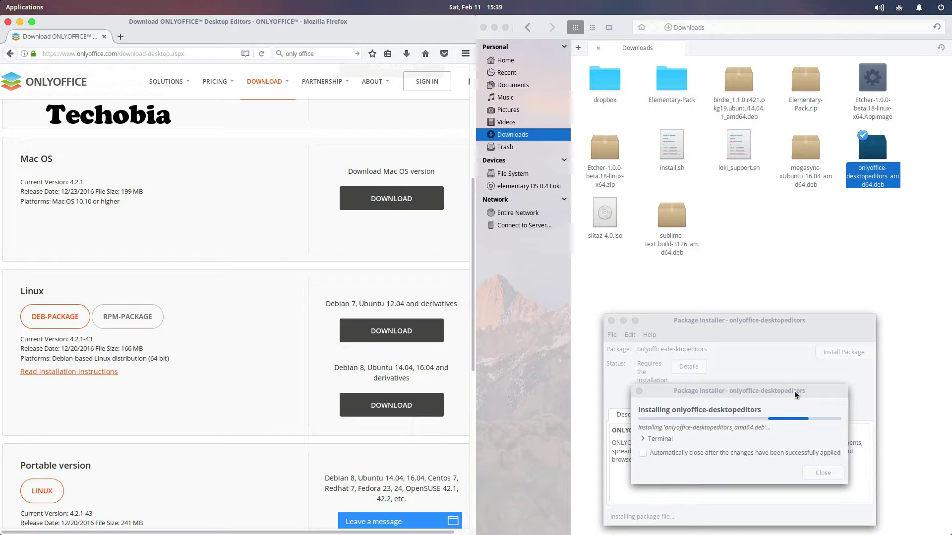
pyautogui.click(644, 454)
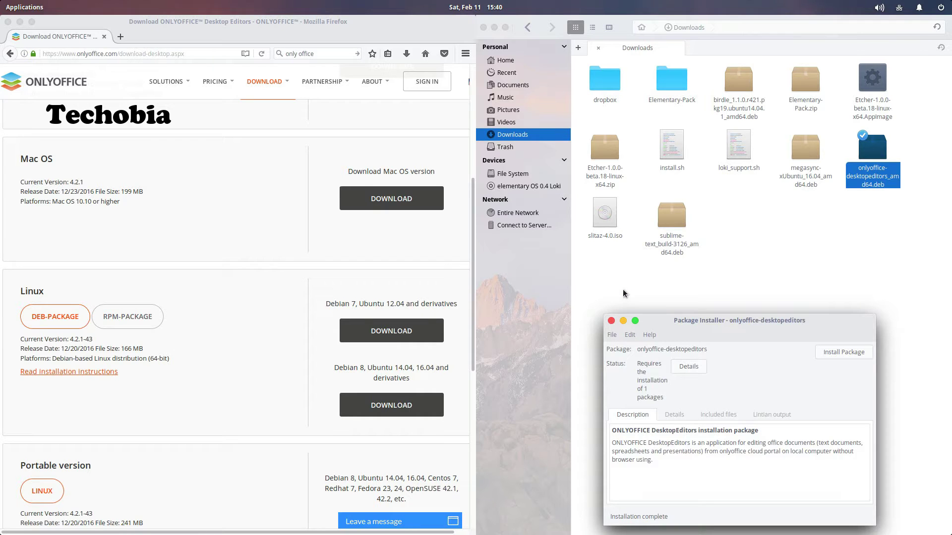
# Step: Launch Desktop Editors by searching 'onl' in Applications, and create a new blank document
pyautogui.press('super+space')
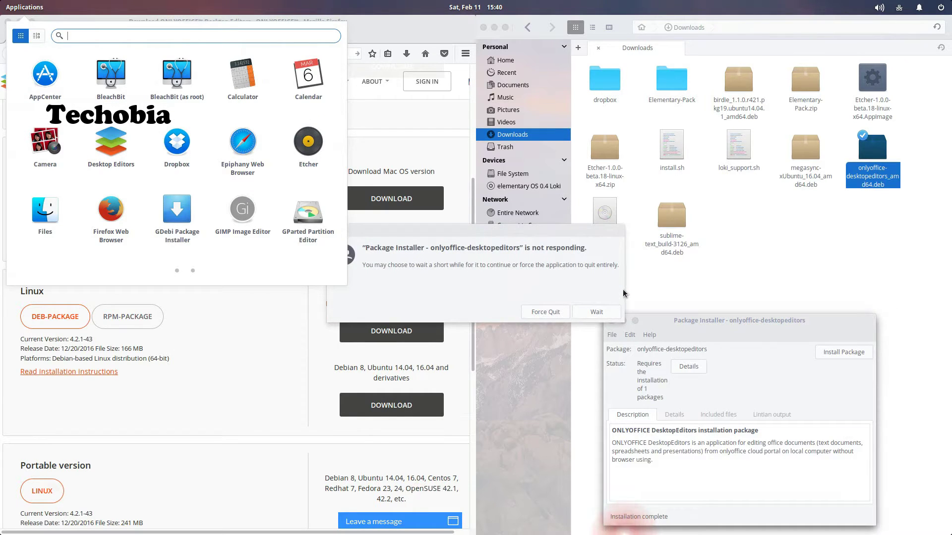
pyautogui.write('onl')
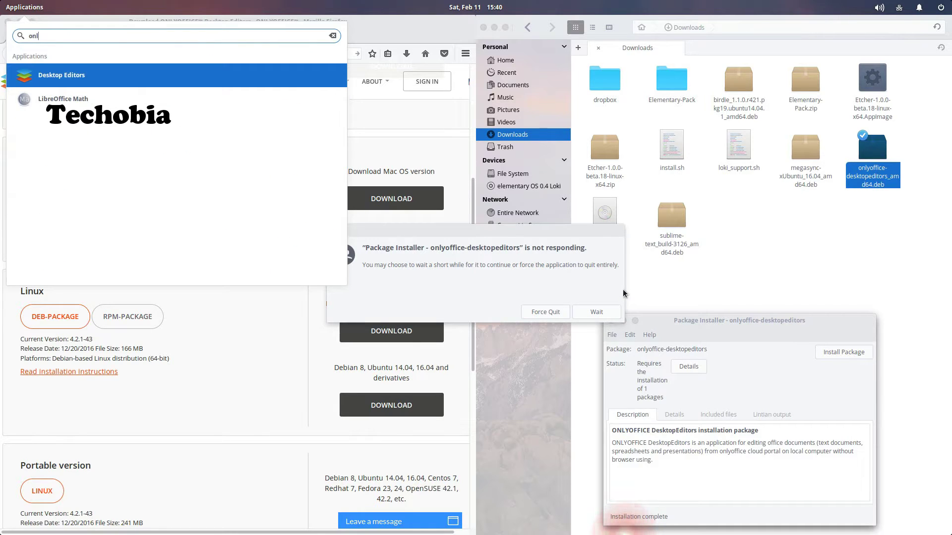
pyautogui.click(74, 79)
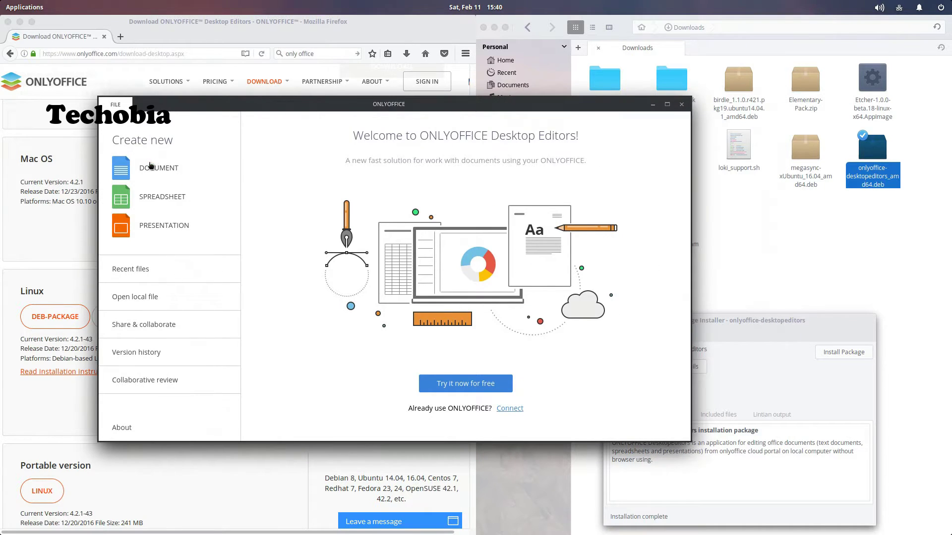
pyautogui.click(149, 167)
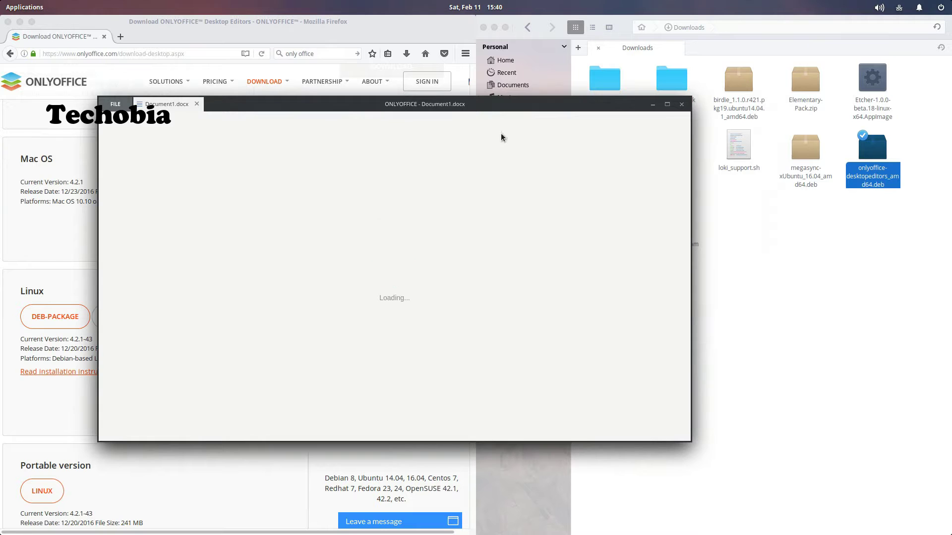
# Step: Maximize Document1.docx and browse the font list twice, leaving the font as Arial
pyautogui.click(668, 104)
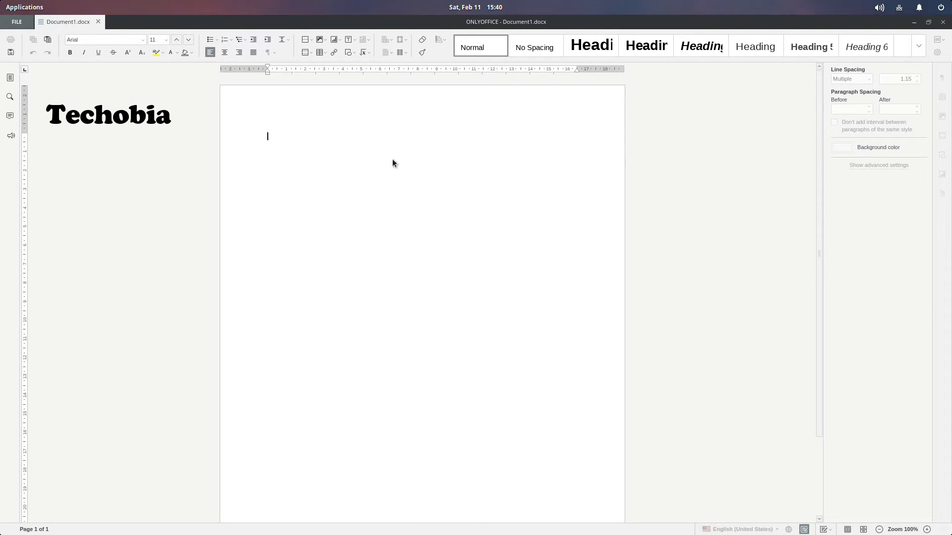
pyautogui.click(144, 41)
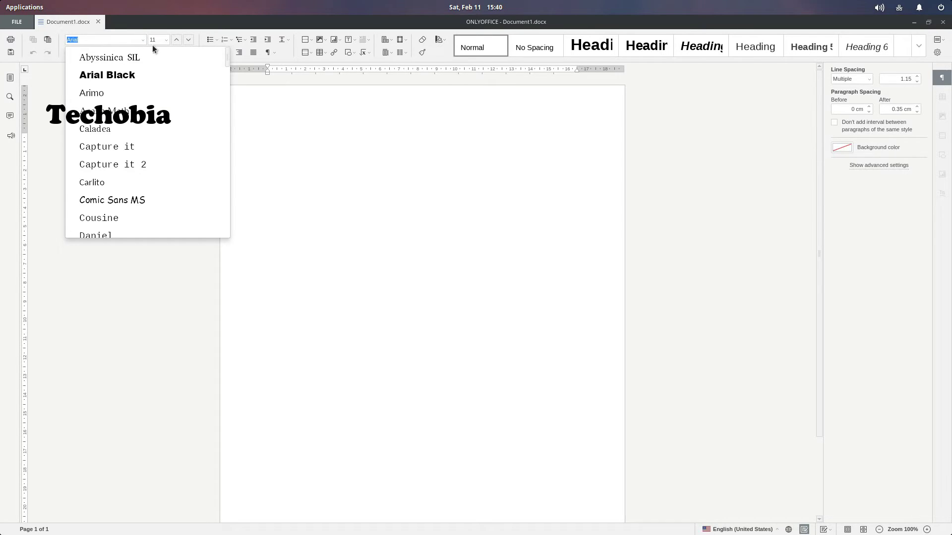
pyautogui.click(347, 169)
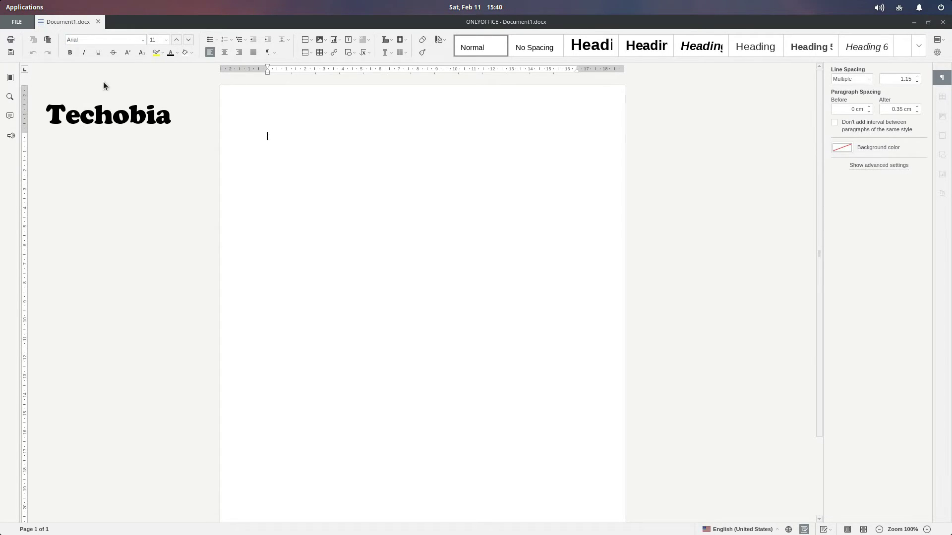
pyautogui.click(145, 41)
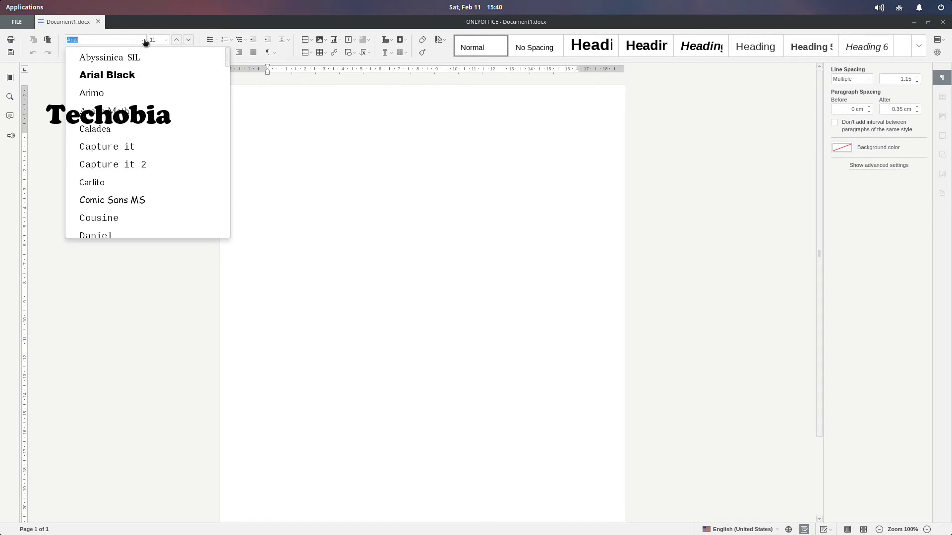
pyautogui.scroll(-3, 149, 149)
pyautogui.scroll(3, 160, 147)
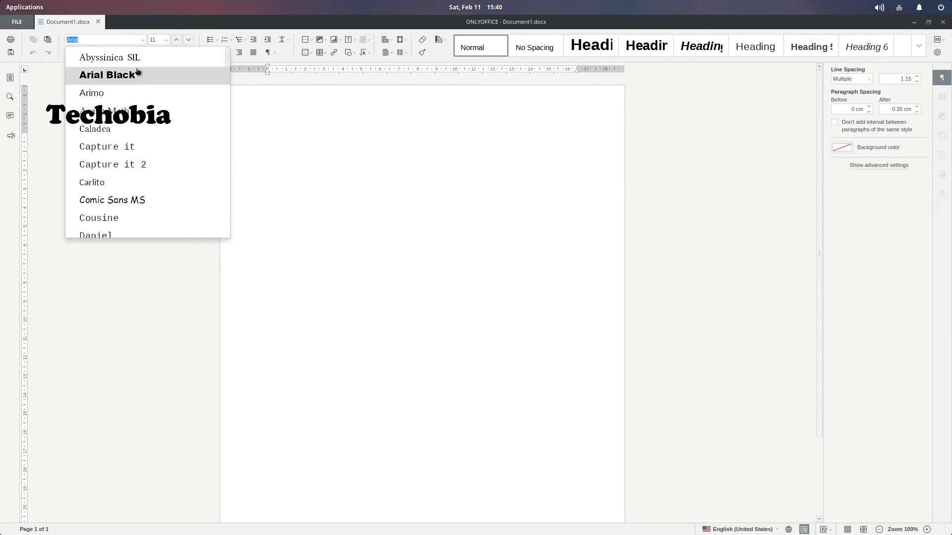
pyautogui.click(377, 185)
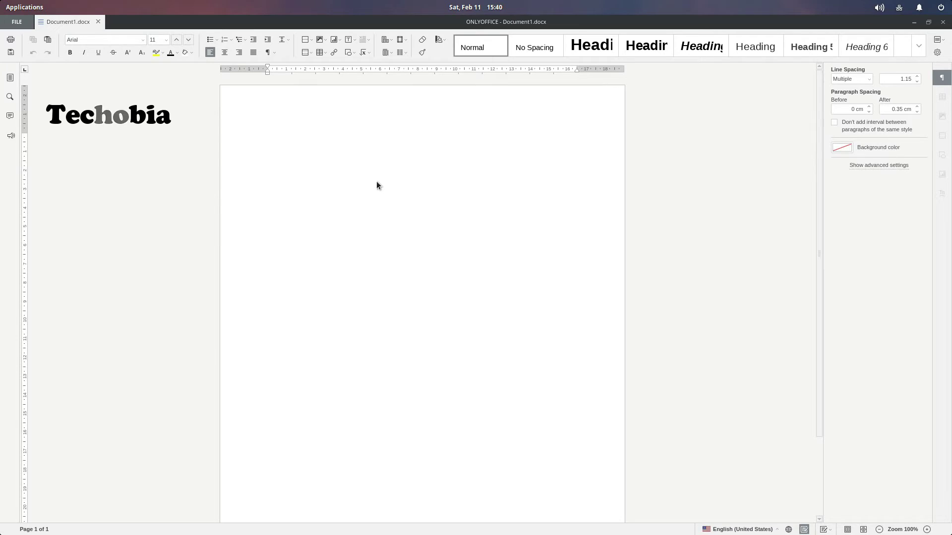